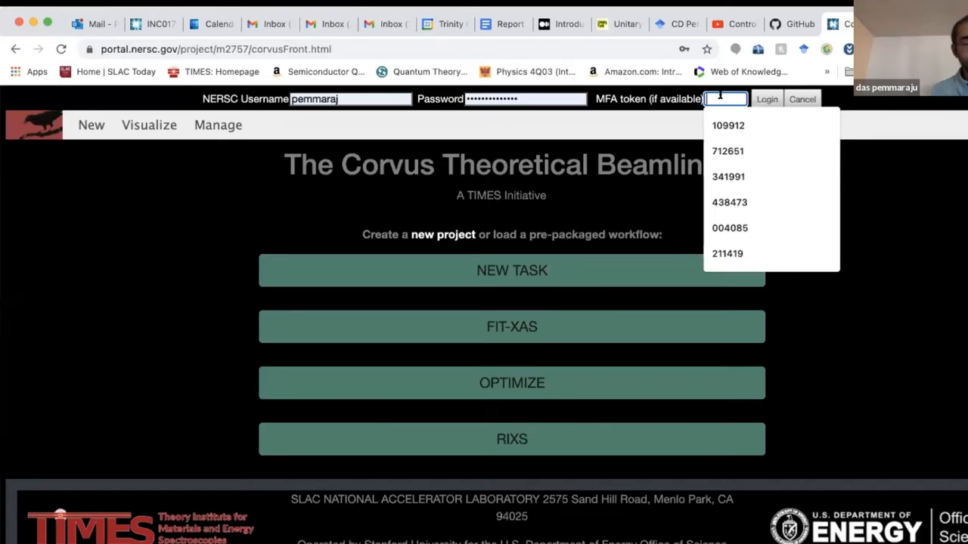
- Log in to NERSC with the MFA token and start a new RIXS workflow
type("345")
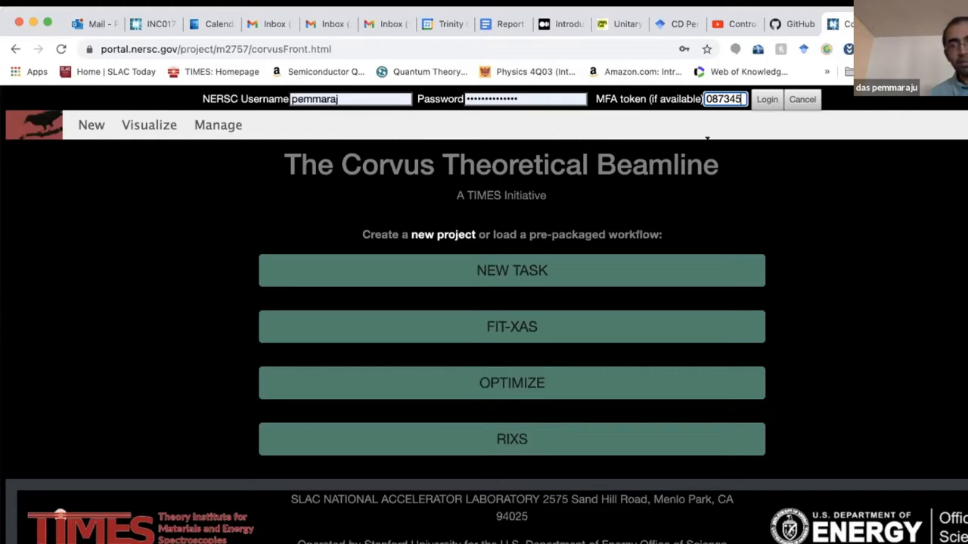
left_click(767, 99)
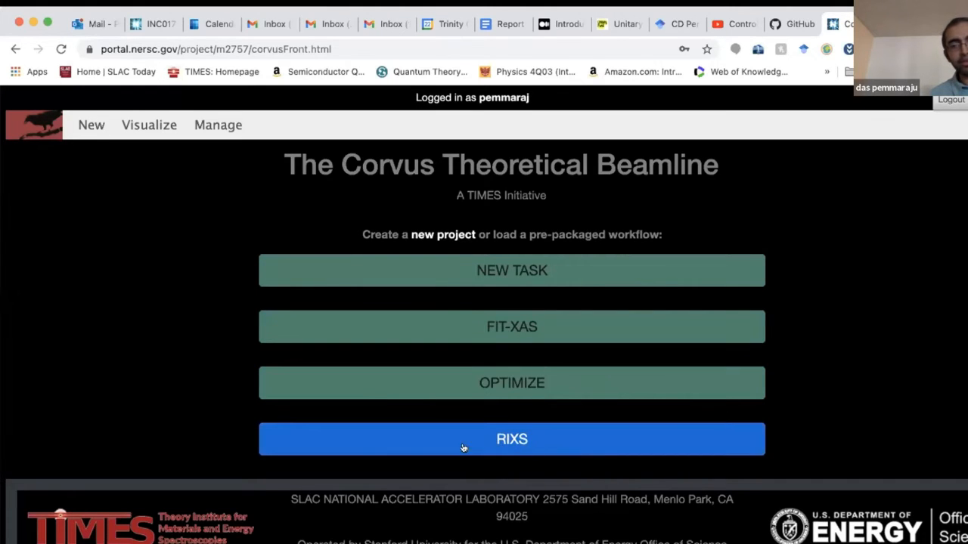
left_click(533, 440)
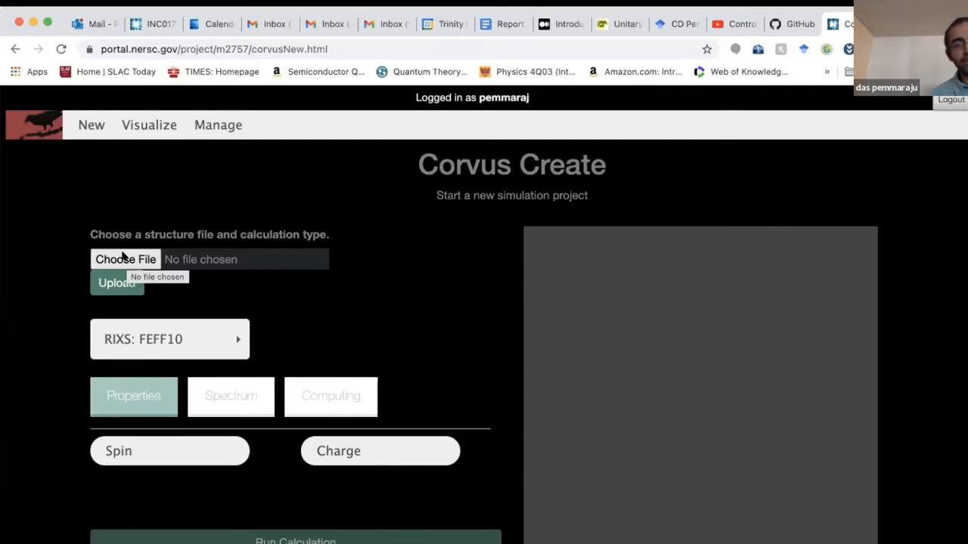
- Upload the GeCl4.xyz structure file into the RIXS: FEFF10 project
left_click(122, 257)
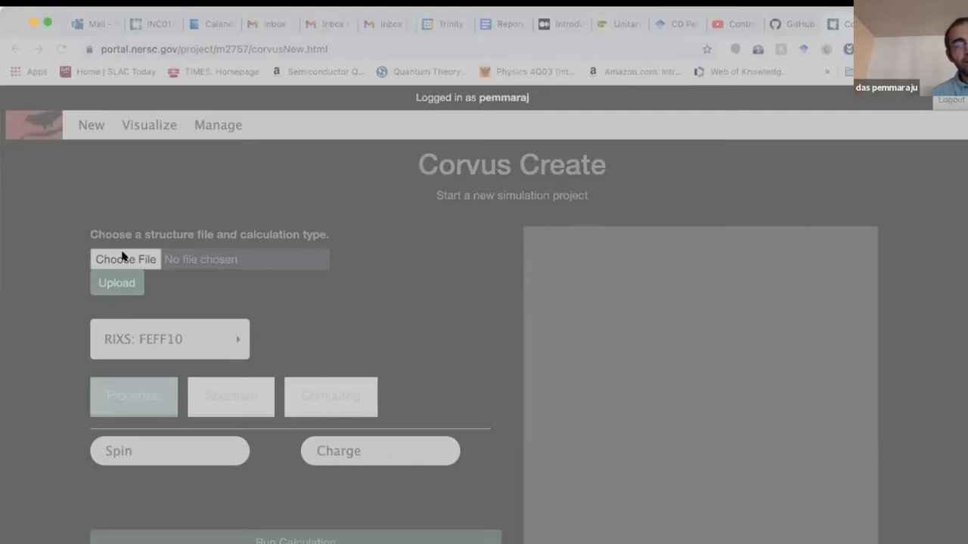
double_click(361, 141)
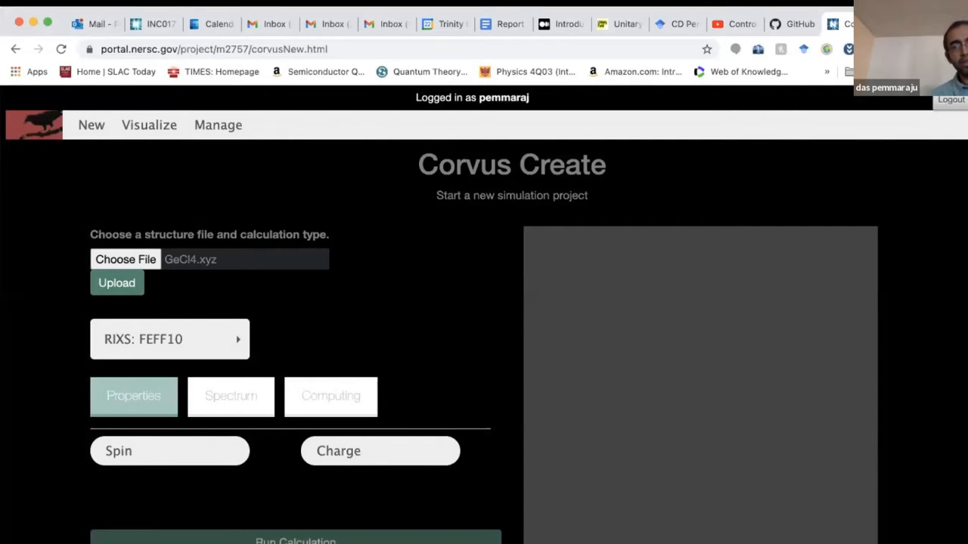
left_click(133, 280)
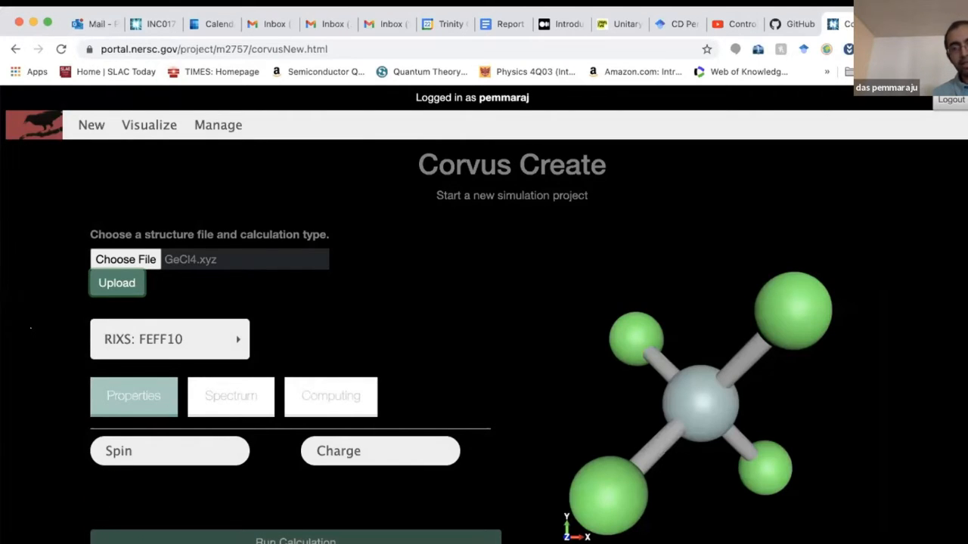
- Rotate the GeCl4 molecule in the 3-D viewer to inspect its tetrahedral shape
mouse_move(665, 401)
left_mouse_down()
mouse_move(707, 409)
mouse_move(648, 391)
mouse_move(679, 353)
mouse_move(667, 404)
mouse_move(643, 392)
left_mouse_up()
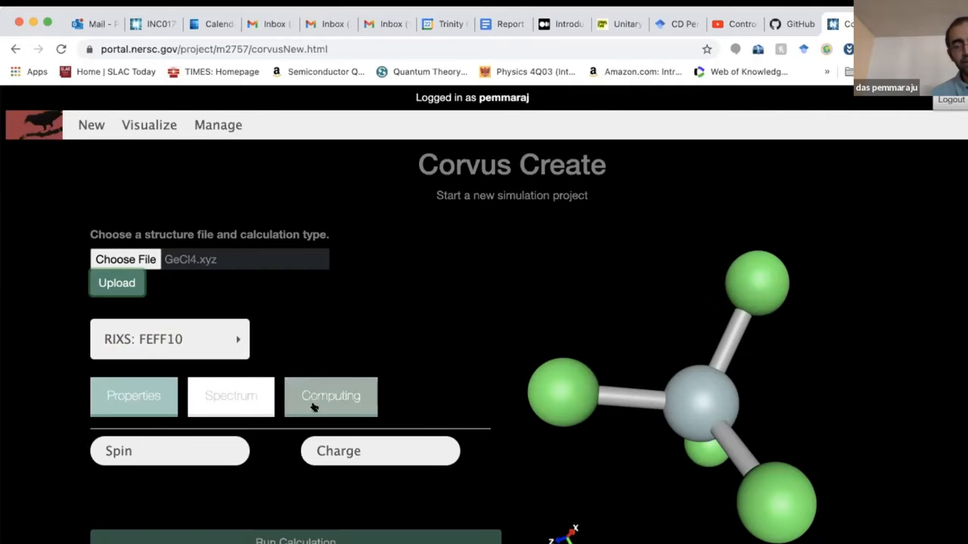
scroll(453, 333, "down", 1)
scroll(453, 333, "up", 1)
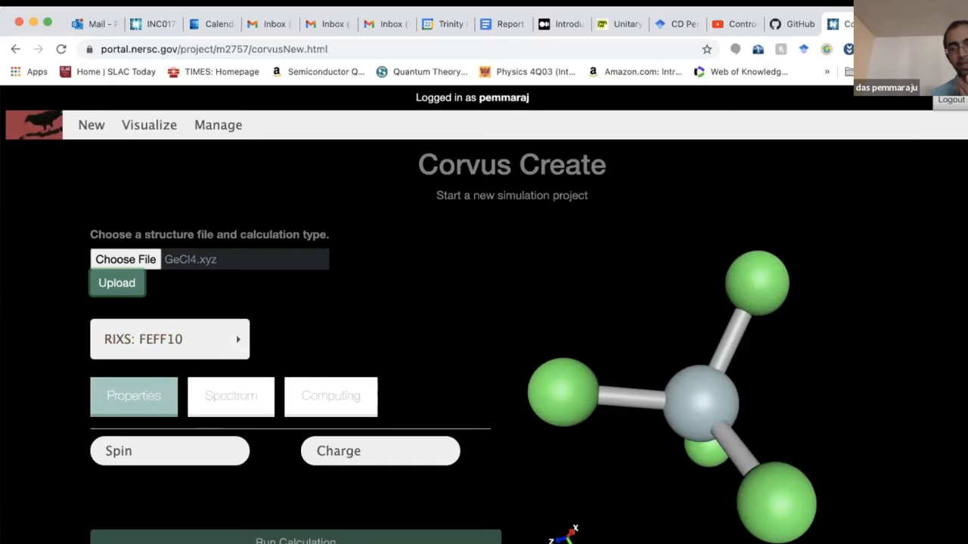
- Set Ge1 as absorbing atom at the K edge and run the RIXS calculation
left_click(220, 397)
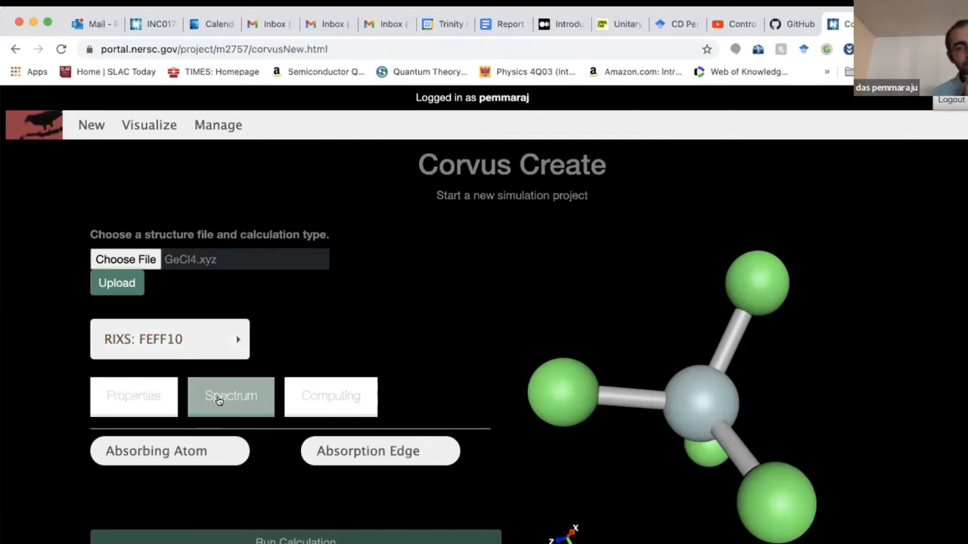
scroll(219, 400, "down", 1)
left_click(194, 409)
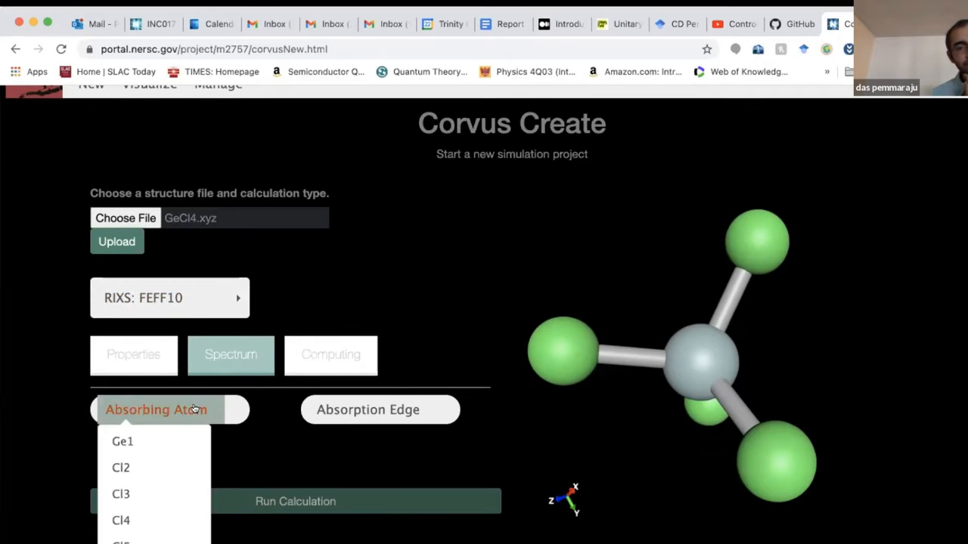
left_click(161, 440)
left_click(375, 409)
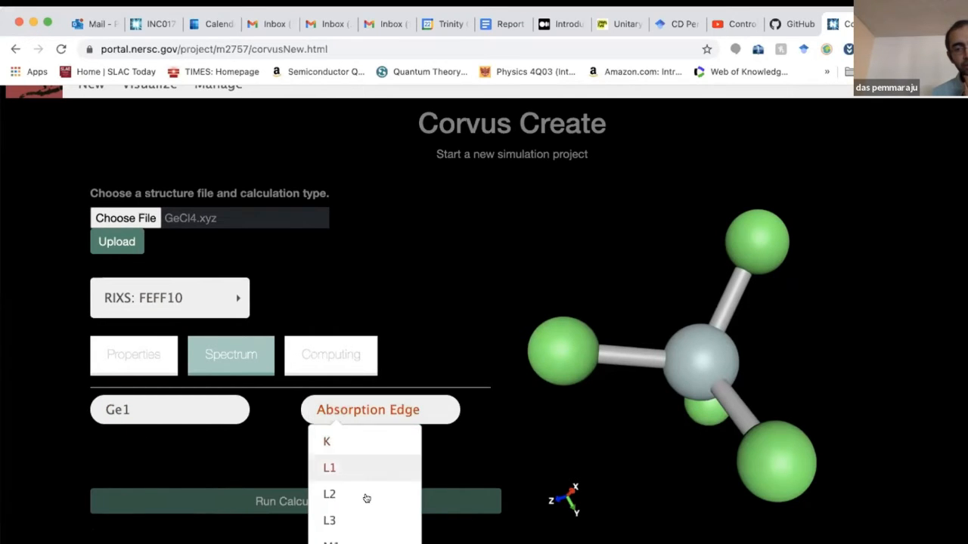
left_click(360, 445)
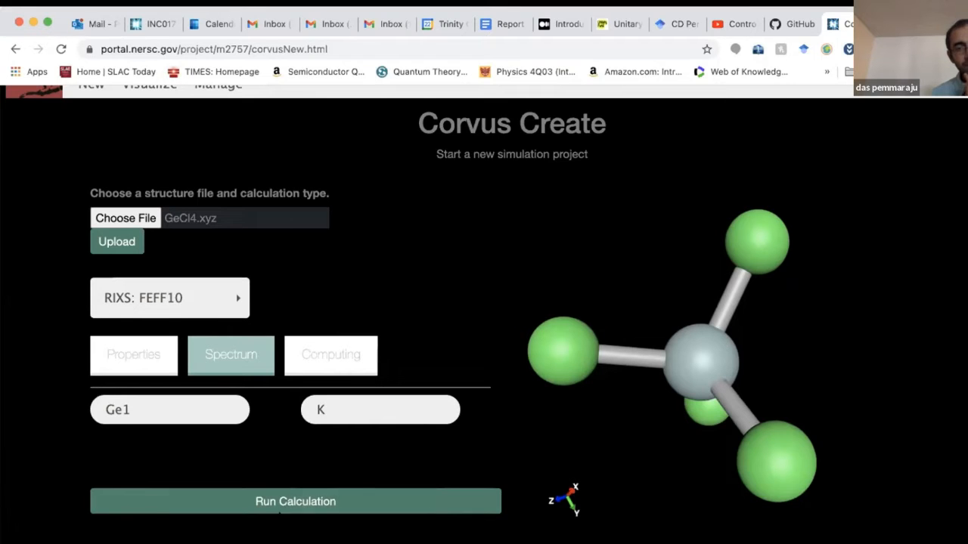
left_click(279, 502)
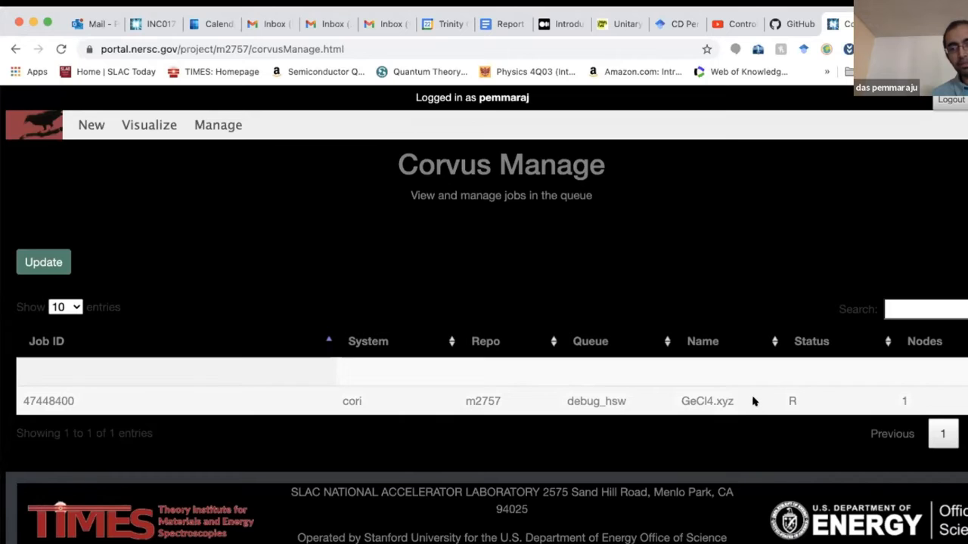
- Select the running GeCl4.xyz job ID in Manage, then go to Visualize
double_click(42, 398)
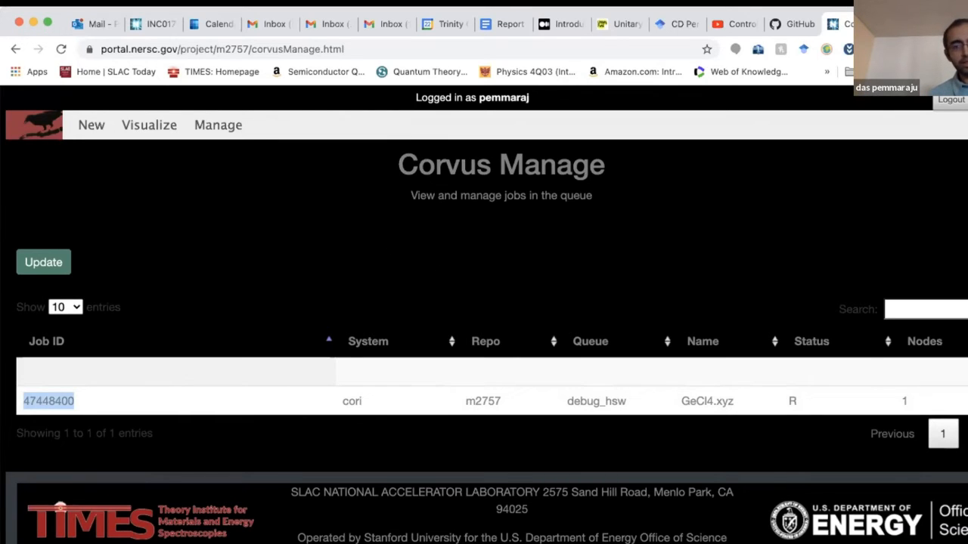
left_click(143, 124)
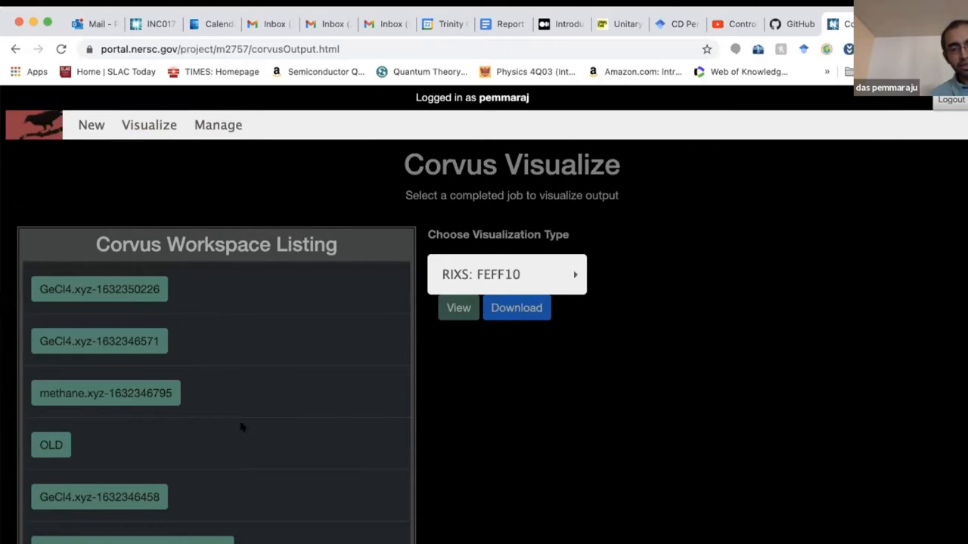
scroll(242, 455, "down", 1)
scroll(242, 455, "up", 1)
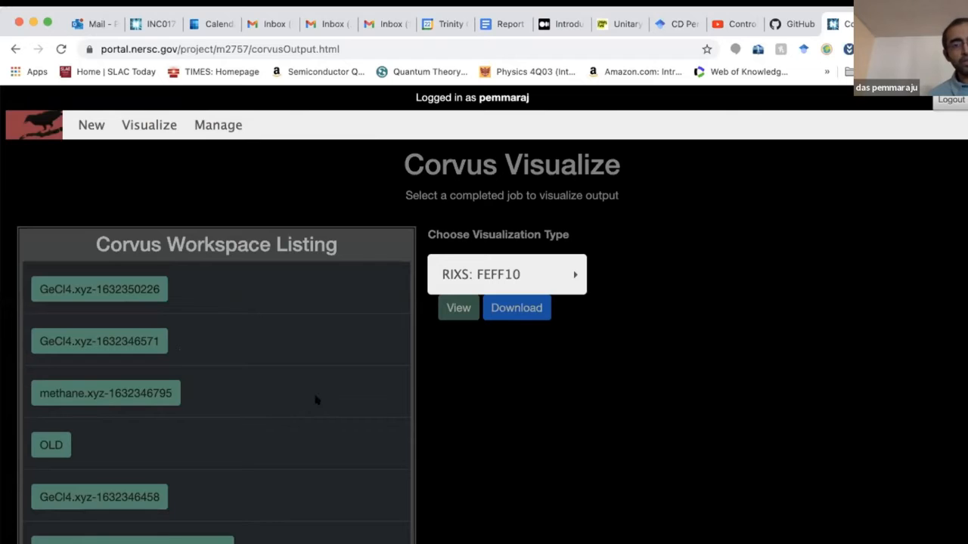
left_click(125, 345)
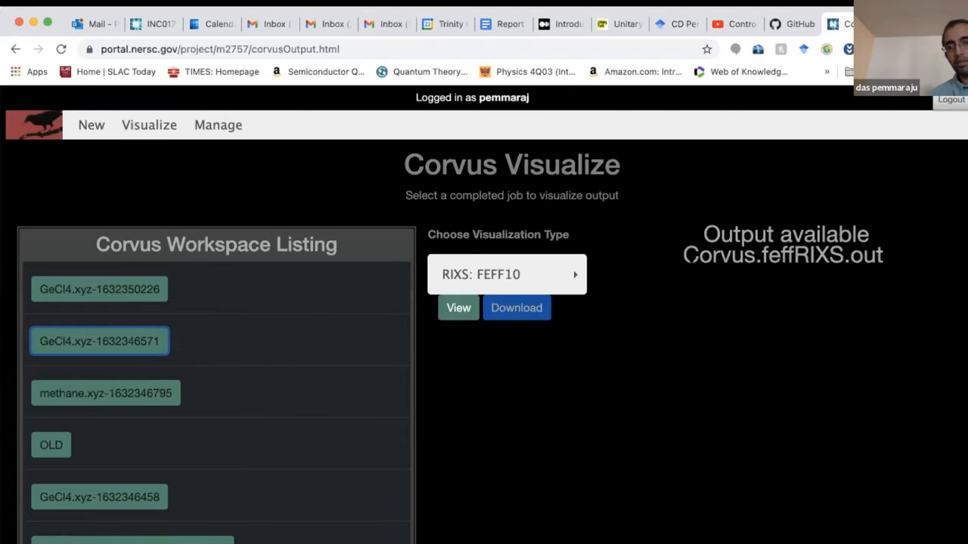
left_click(148, 348)
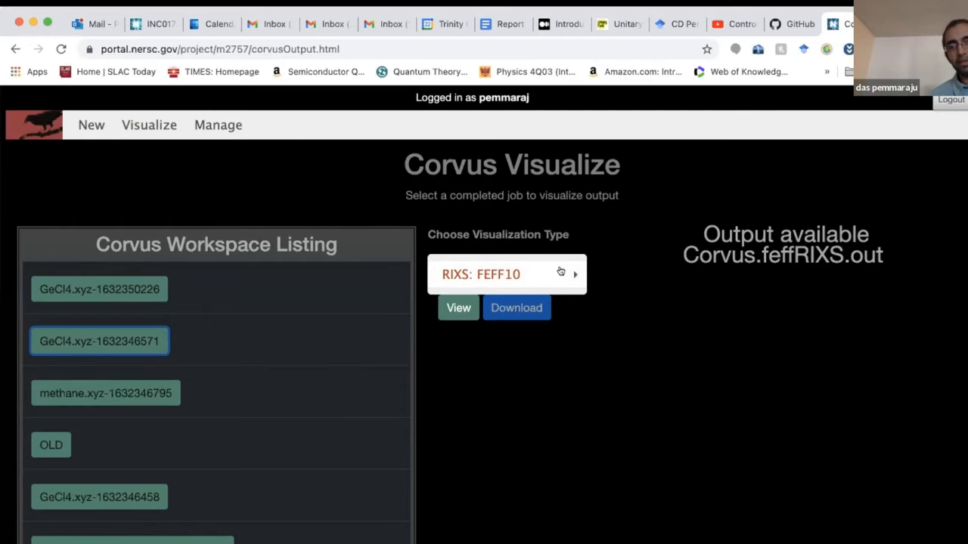
left_click(451, 309)
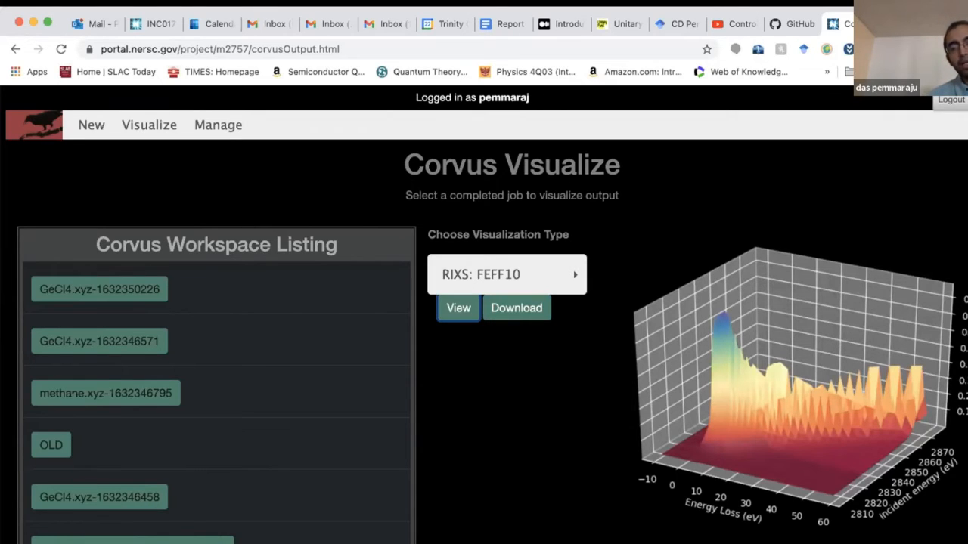
- Download the GeCl4 RIXS output and finish saving the file
left_click(503, 310)
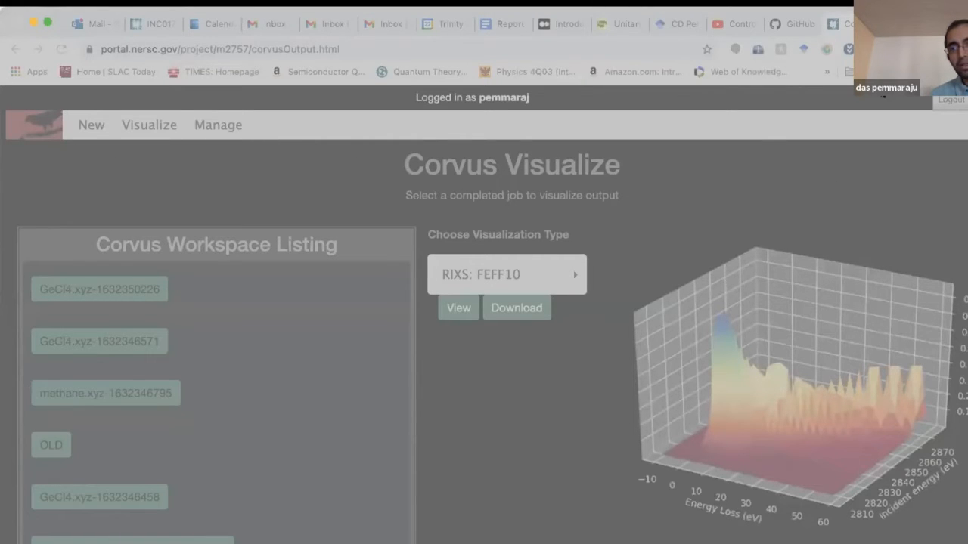
left_click(914, 418)
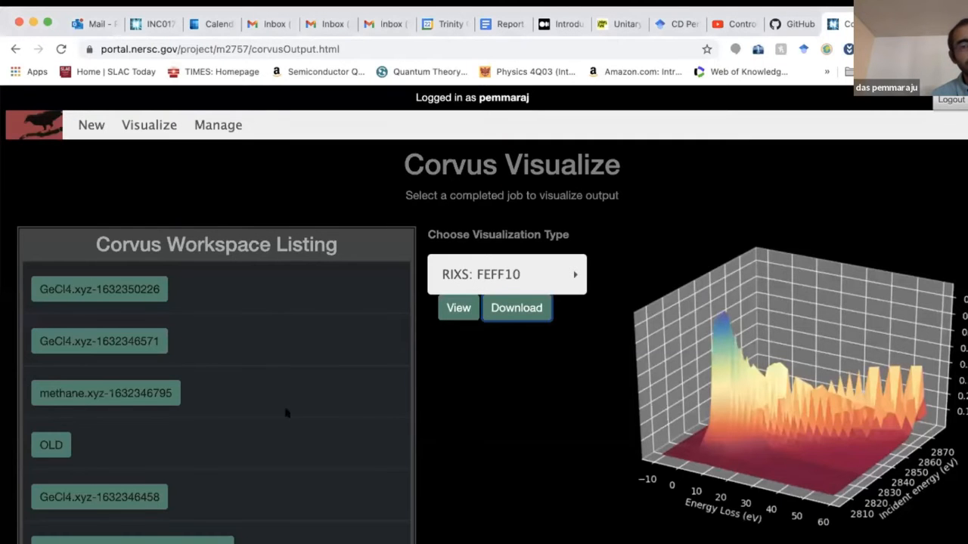
left_click(94, 394)
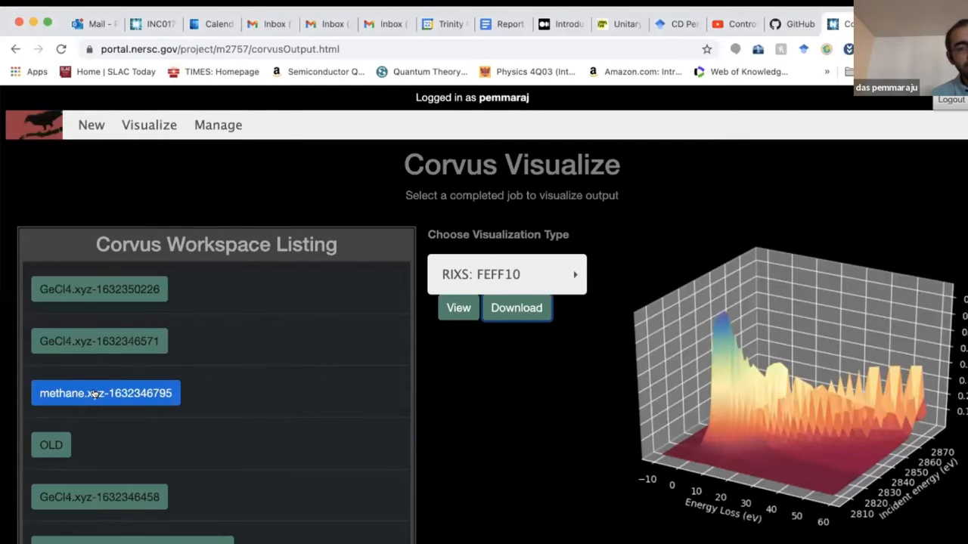
left_click(101, 394)
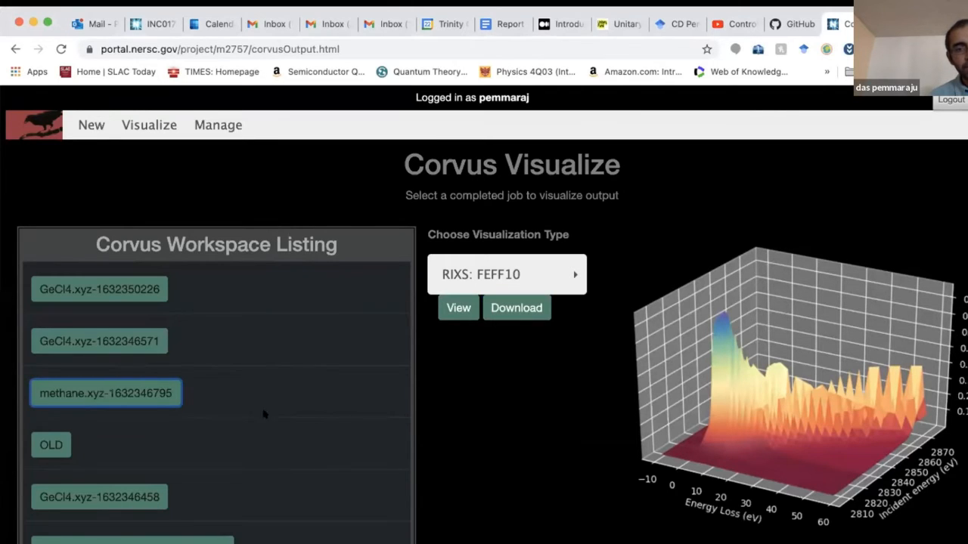
scroll(259, 429, "down", 2)
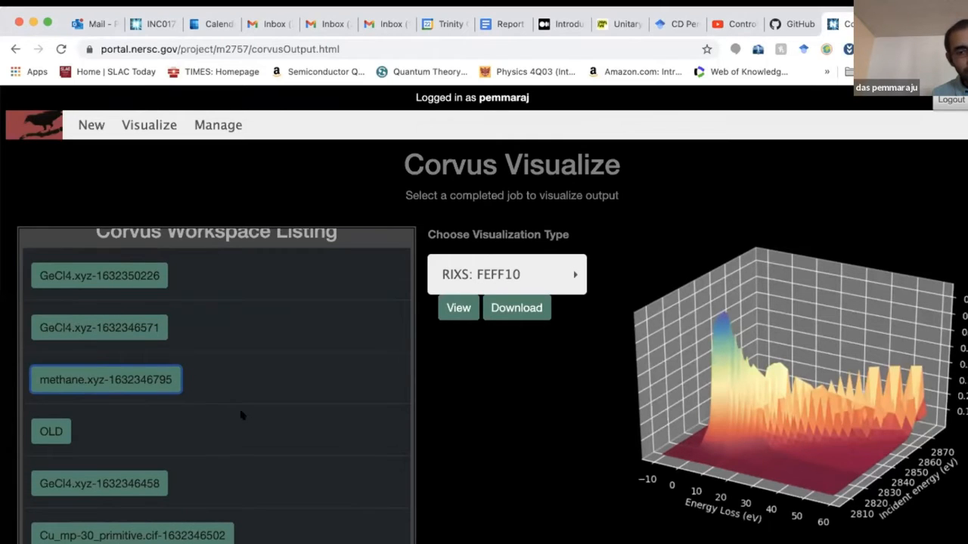
scroll(253, 433, "down", 2)
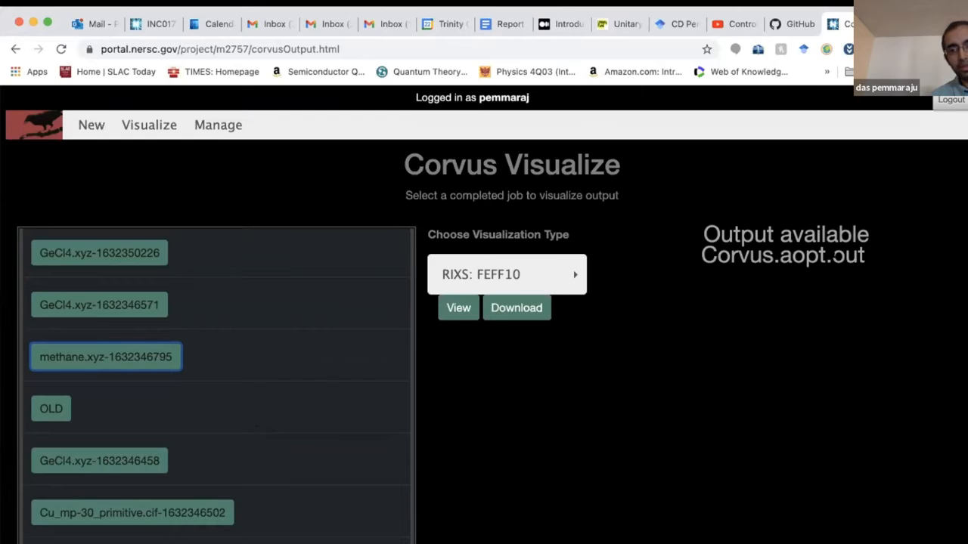
left_click(542, 270)
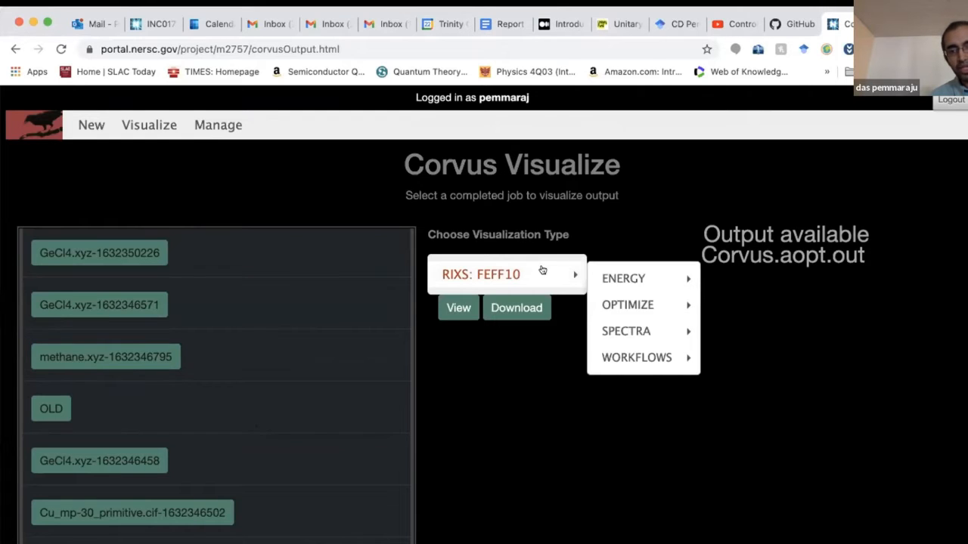
mouse_move(639, 304)
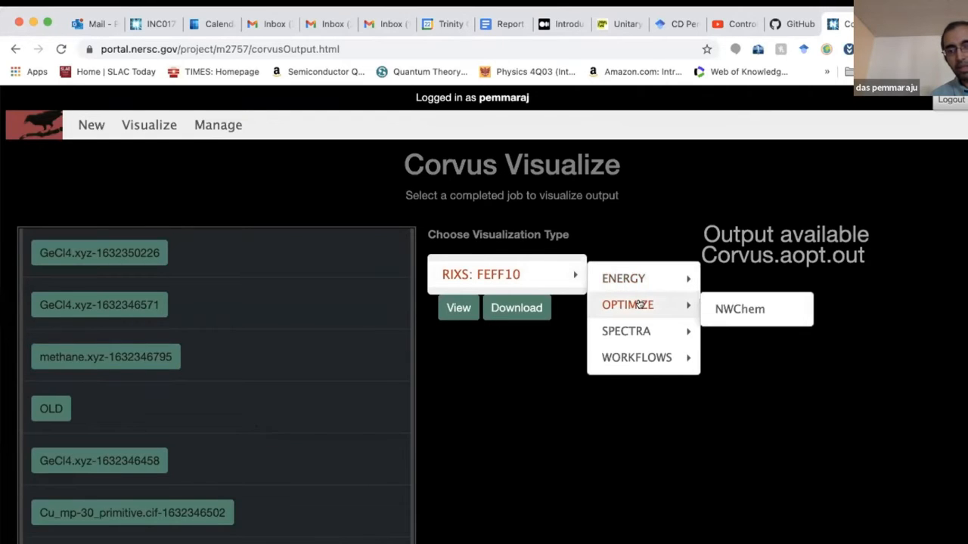
left_click(753, 310)
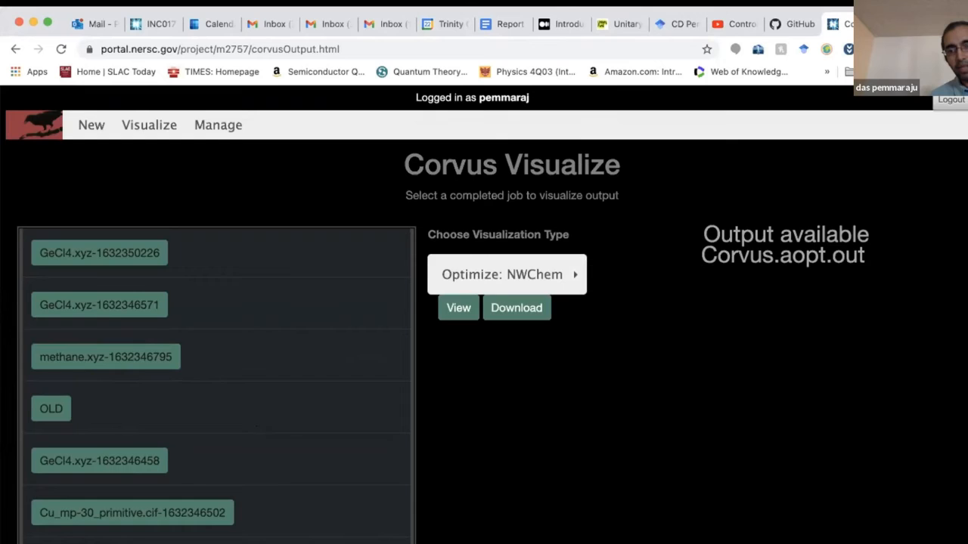
left_click(452, 307)
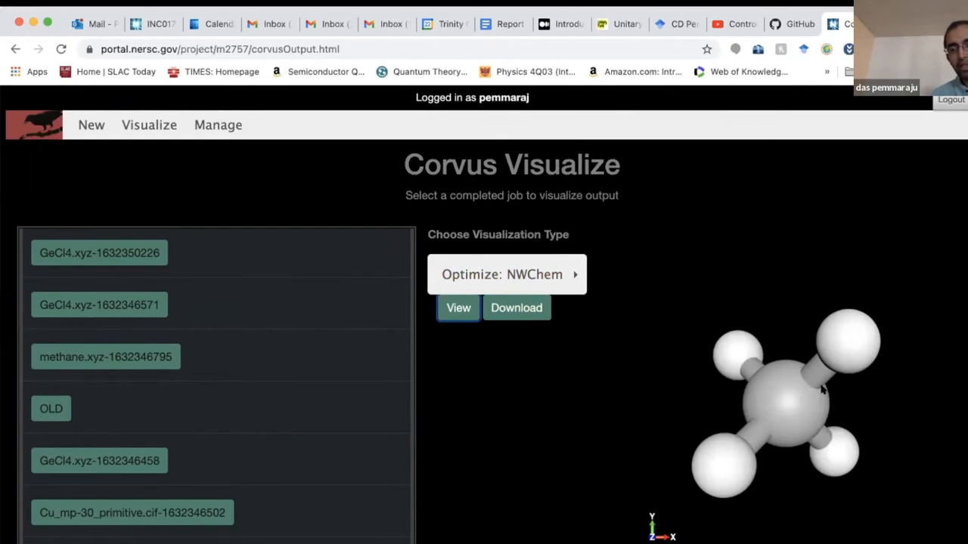
left_click_drag(783, 388, 826, 482)
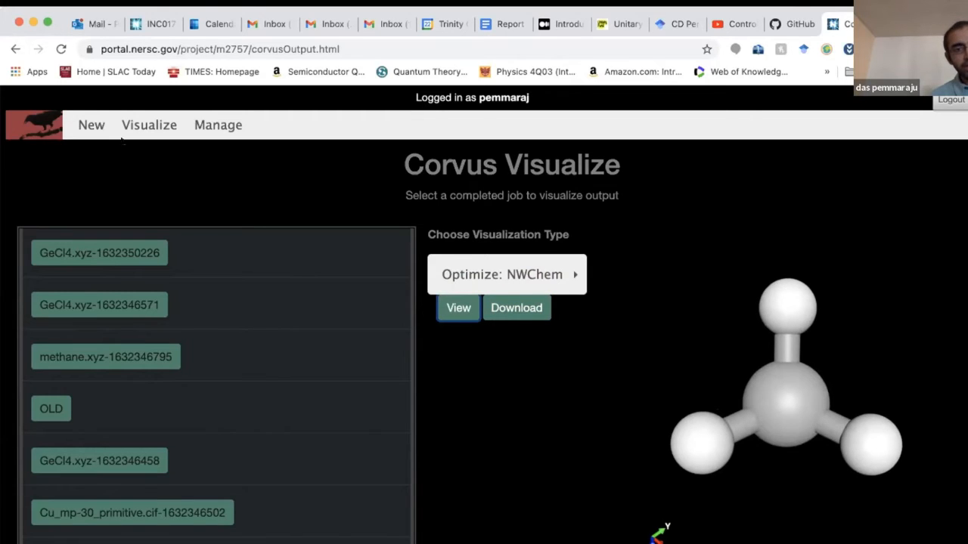
- On the New page, browse the ENERGY, OPTIMIZE, SPECTRA and WORKFLOWS calculation types, keeping RIXS: FEFF10
left_click(81, 122)
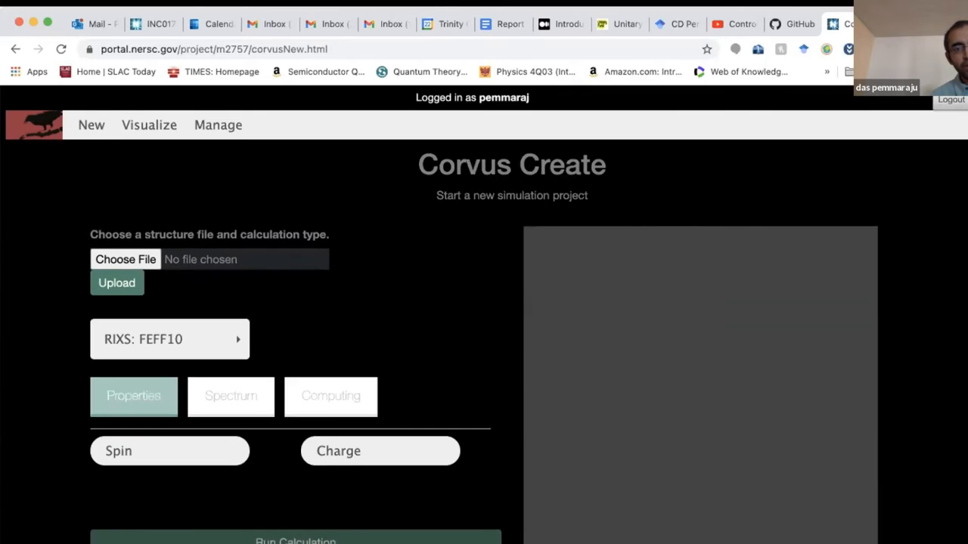
left_click(181, 335)
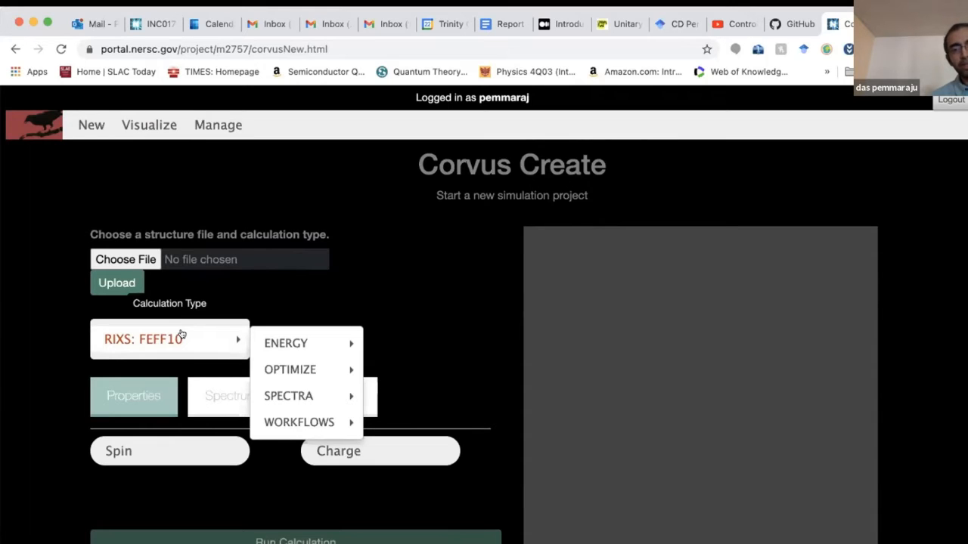
mouse_move(298, 340)
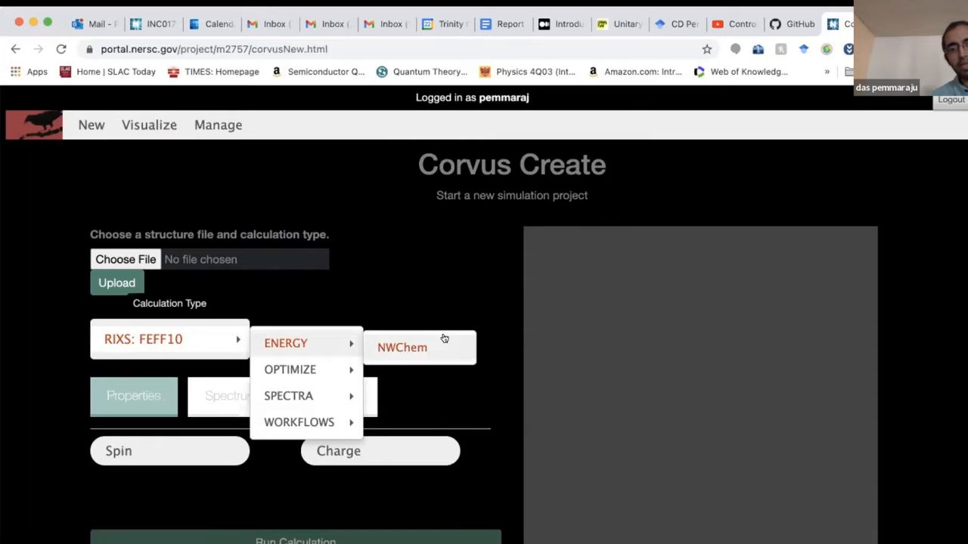
mouse_move(276, 369)
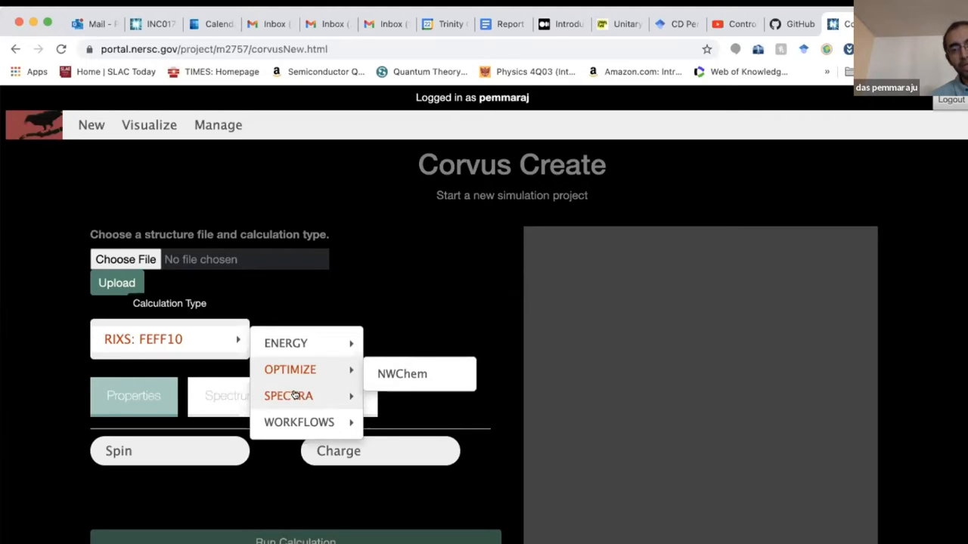
mouse_move(295, 396)
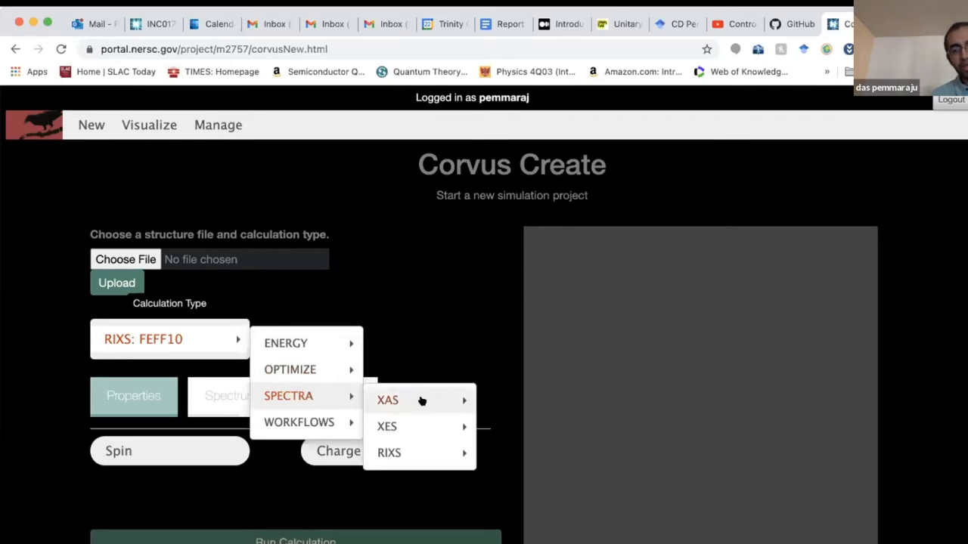
mouse_move(430, 398)
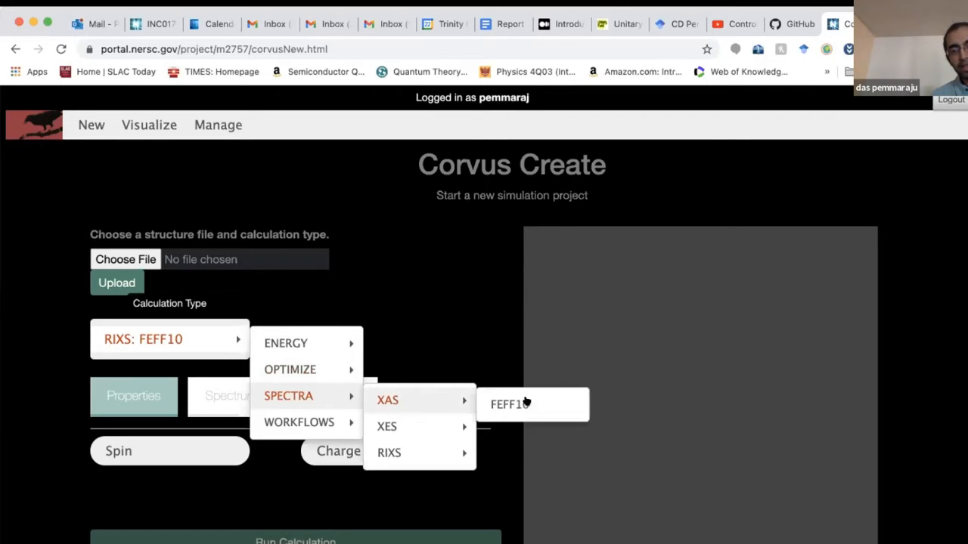
mouse_move(406, 416)
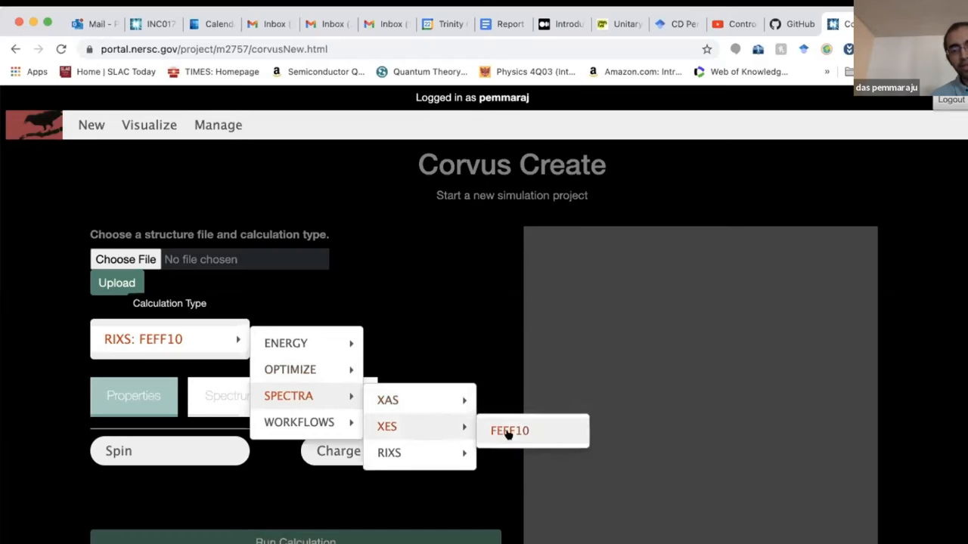
mouse_move(381, 456)
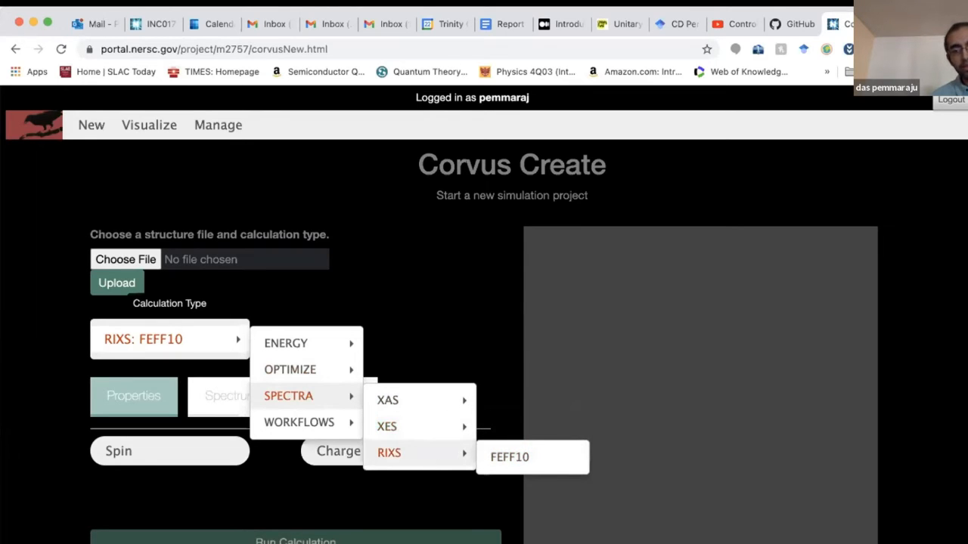
left_click(510, 457)
left_click(157, 339)
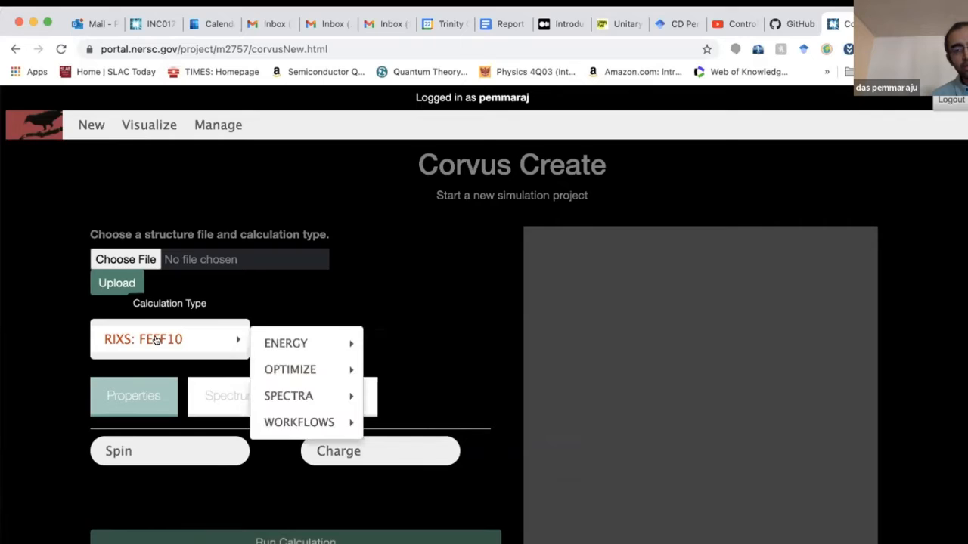
mouse_move(304, 423)
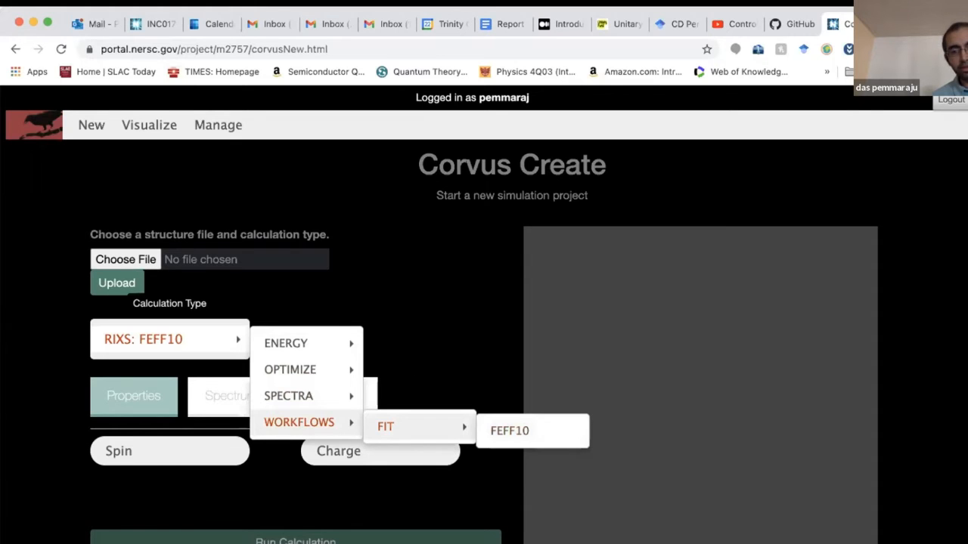
- In Visualize, select GeCl4.xyz-FIT with the WORKFLOWS > FIT > FEFF10 type and view its spectrum
left_click(149, 125)
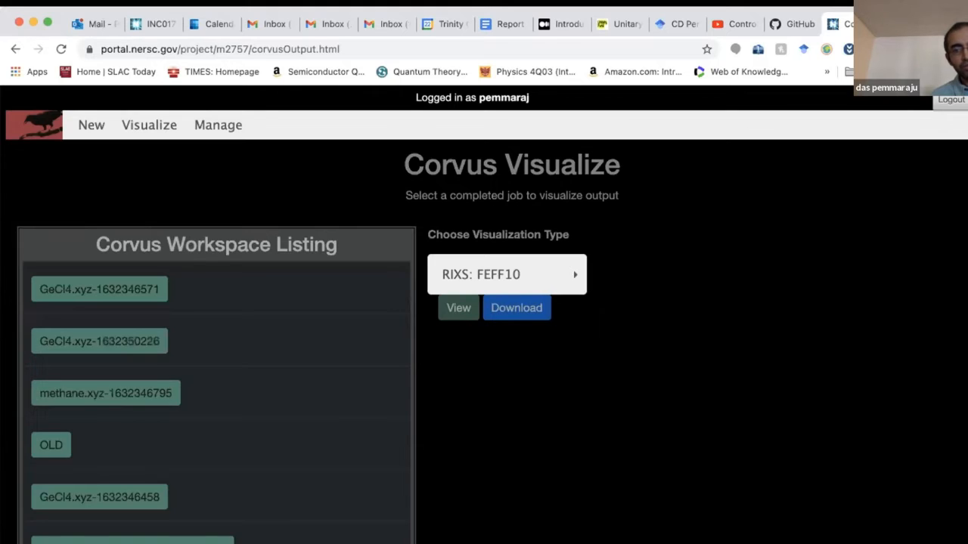
scroll(298, 382, "down", 2)
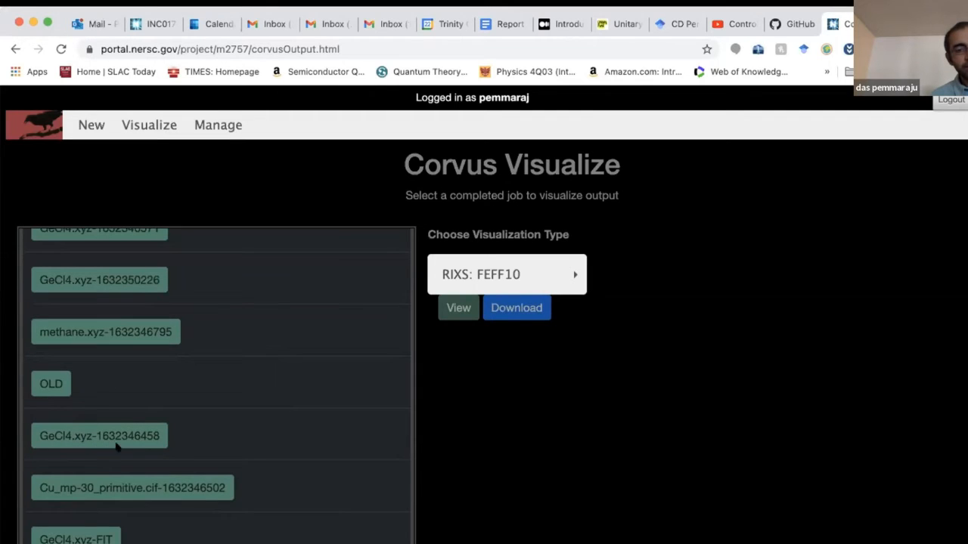
left_click(74, 537)
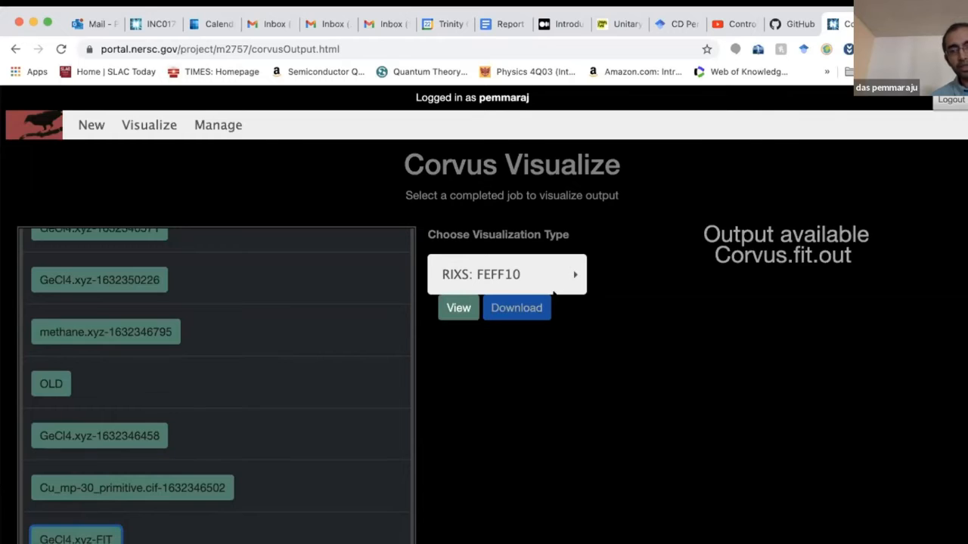
left_click(520, 272)
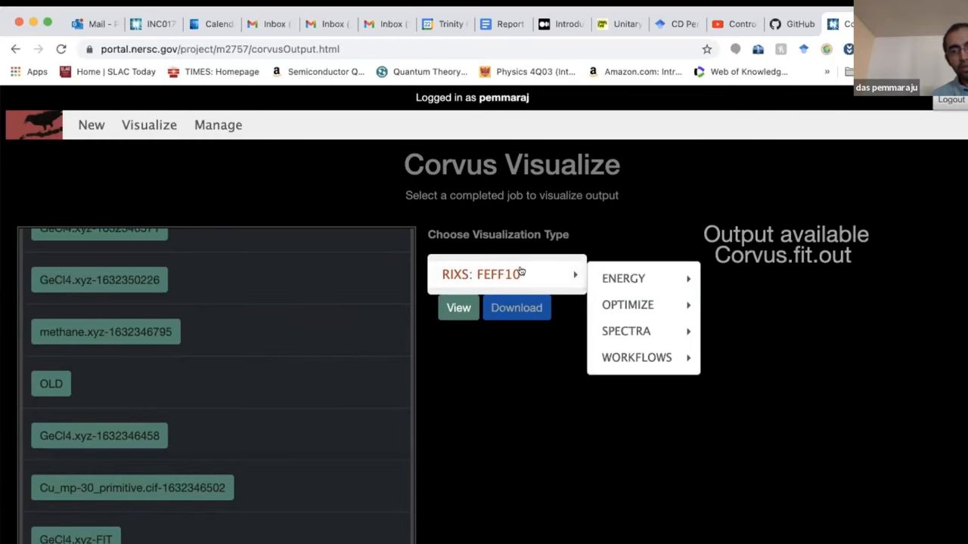
mouse_move(639, 364)
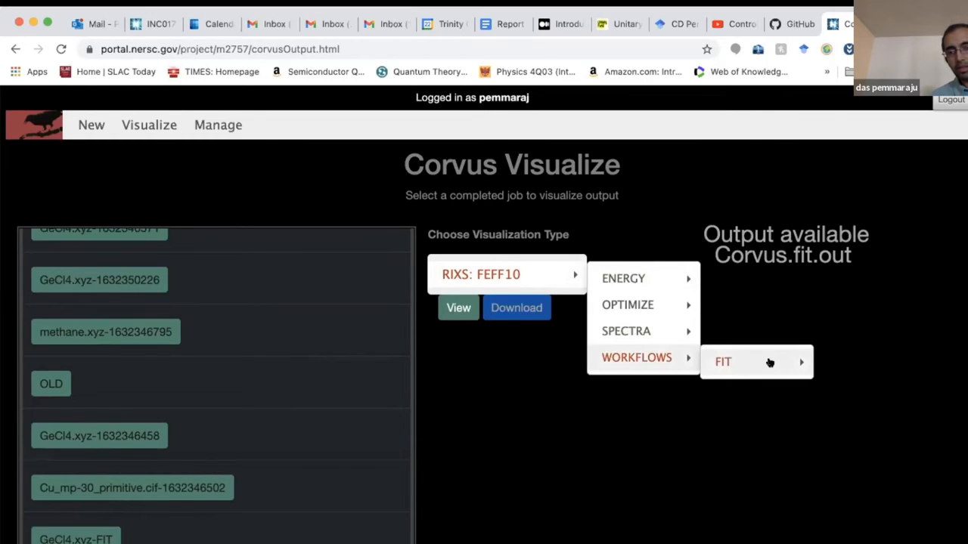
mouse_move(771, 363)
left_click(857, 366)
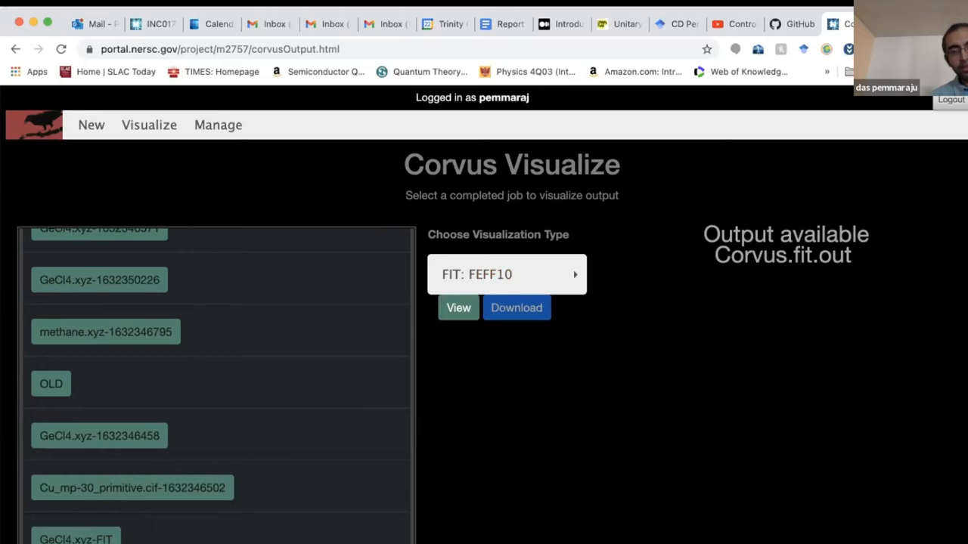
left_click(458, 310)
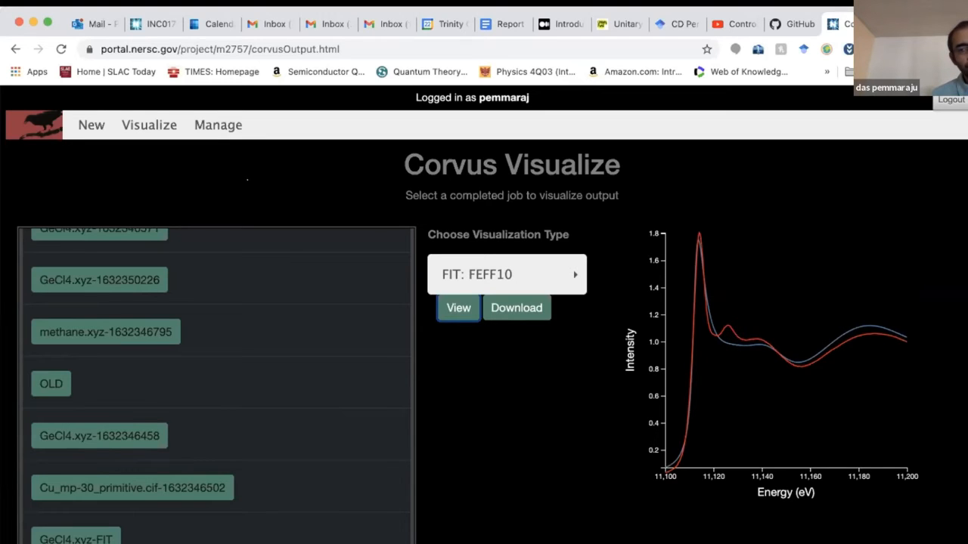
scroll(249, 320, "up", 2)
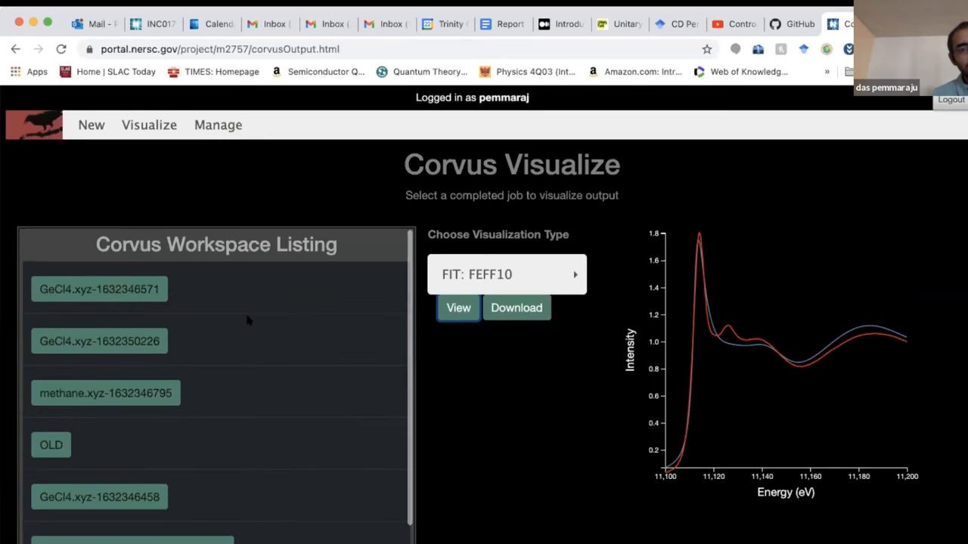
- Look over the still-running job in the Manage queue, then return to the completed-job list
left_click(217, 125)
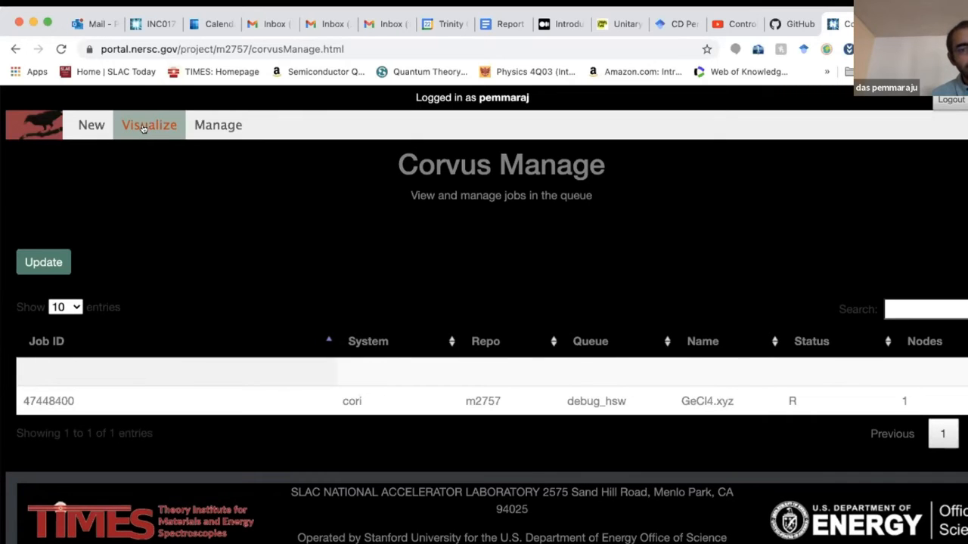
left_click(143, 128)
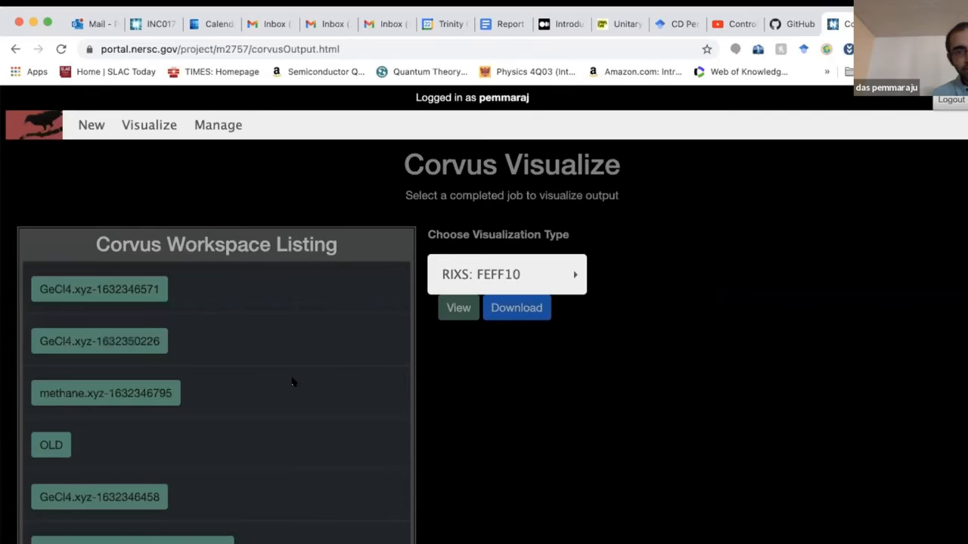
scroll(292, 380, "down", 1)
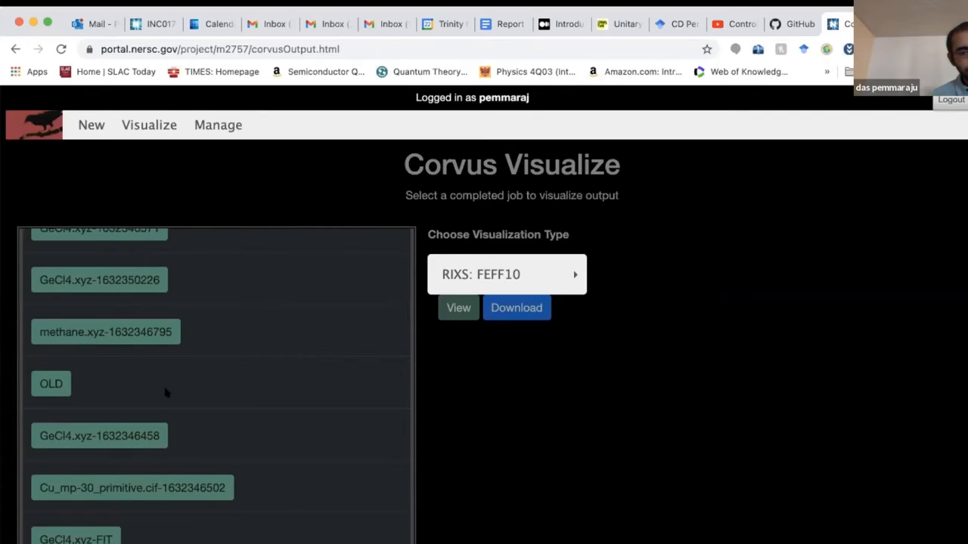
left_click(127, 488)
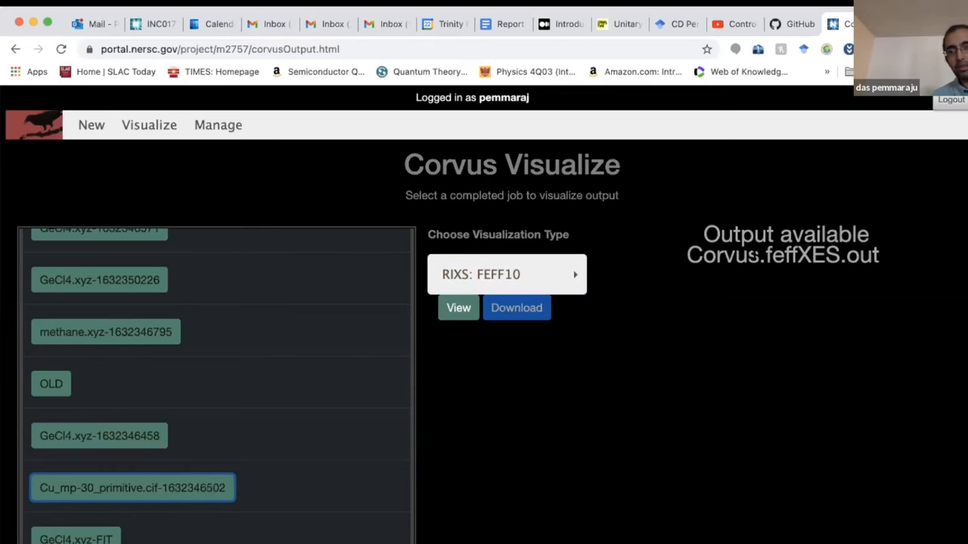
left_click(573, 269)
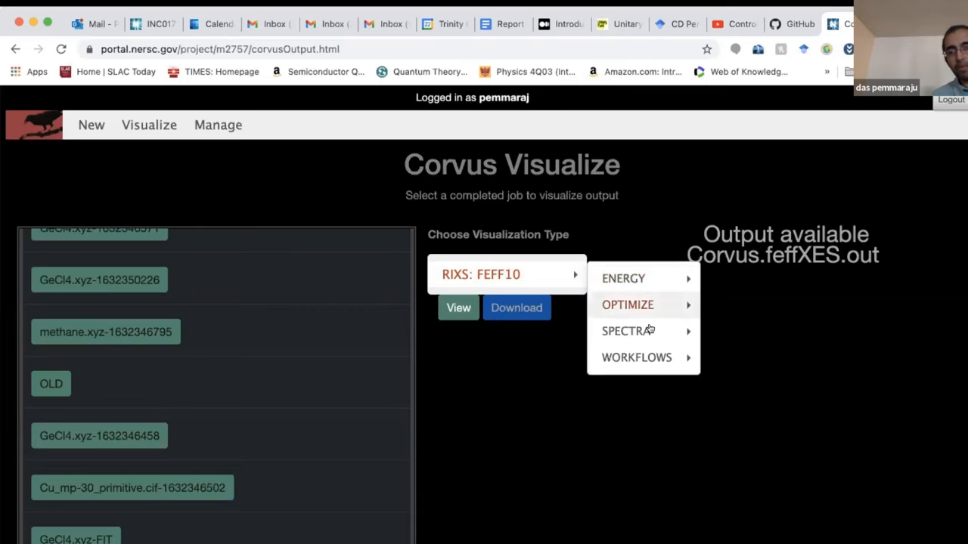
mouse_move(643, 330)
mouse_move(760, 362)
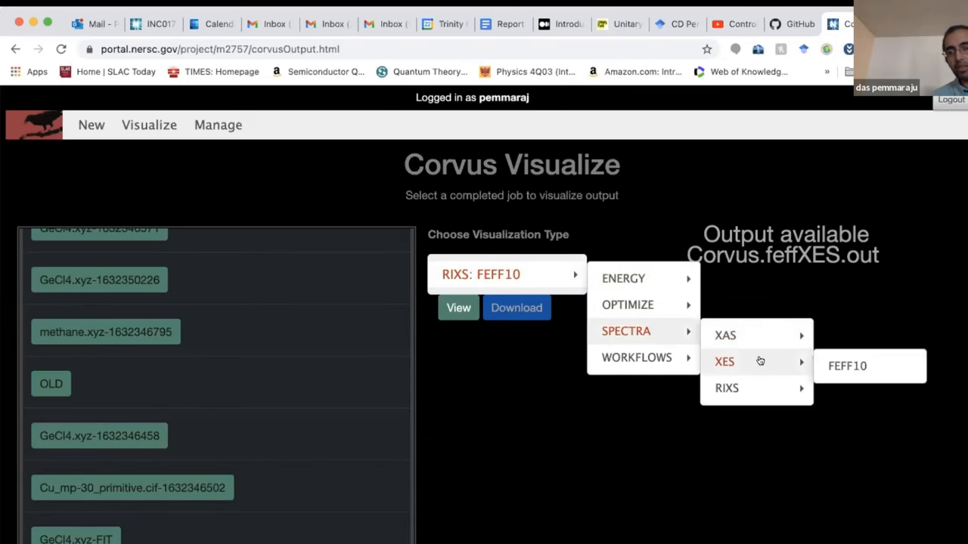
left_click(842, 365)
left_click(453, 308)
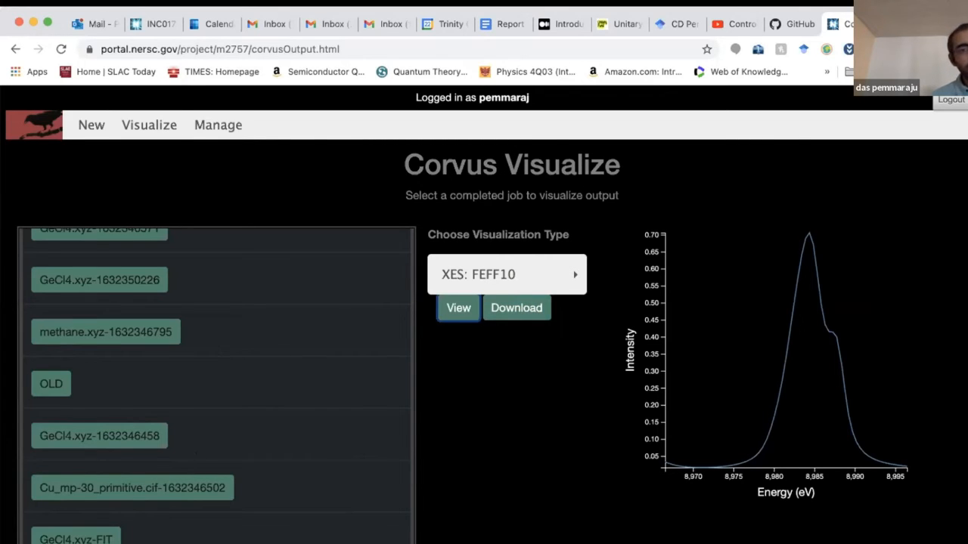
left_click(89, 126)
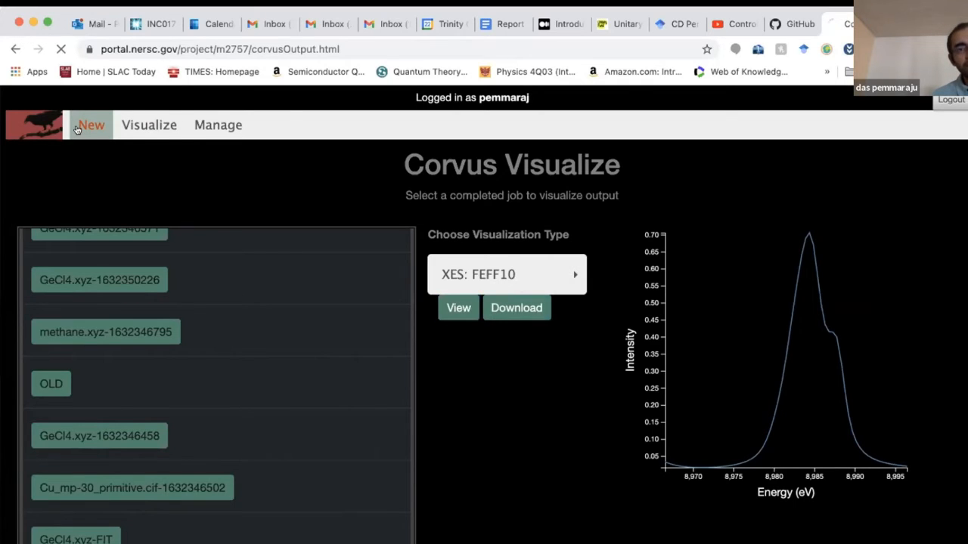